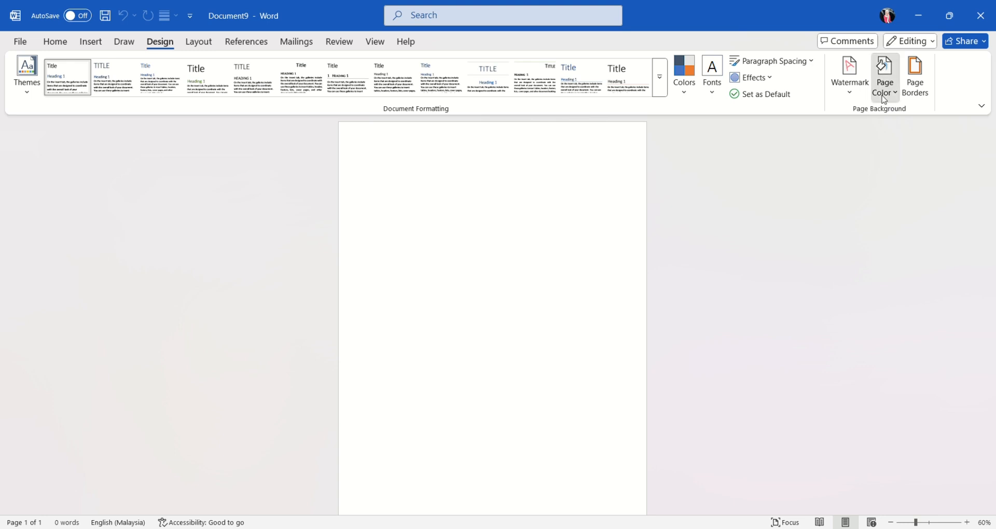
Set the page colour to light orange
left_click(885, 92)
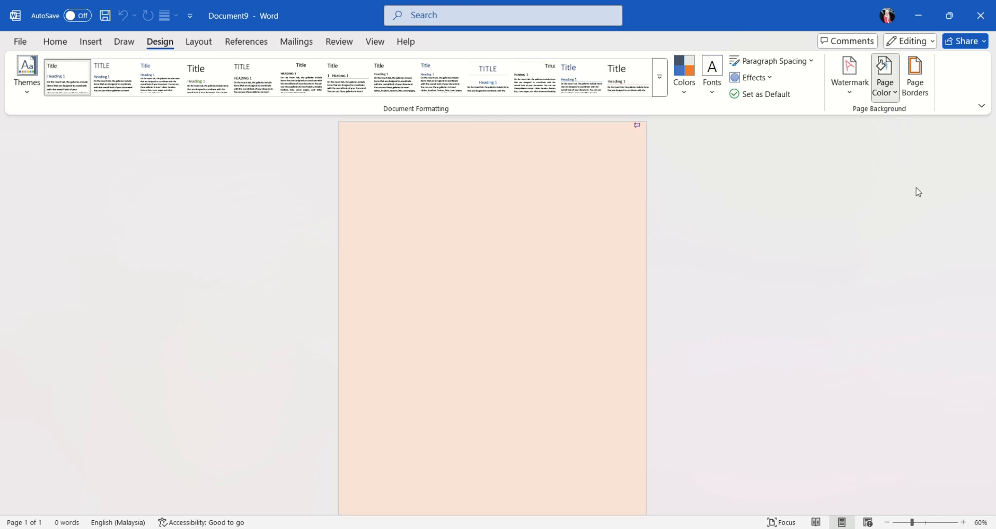
left_click(920, 206)
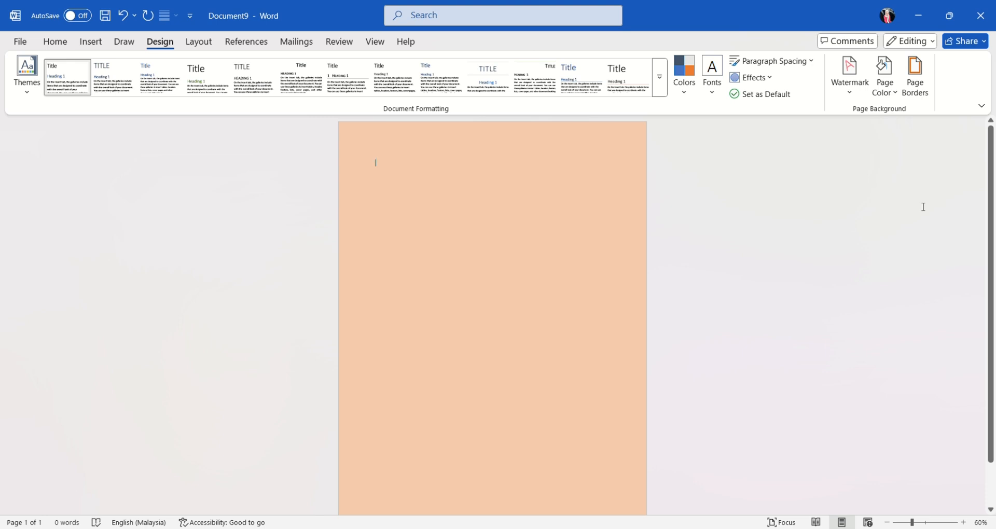
Draw a text box about 16.16 cm by 5.12 cm near the page's upper edge and enter "PETROSAINS" and "FIELD TRIP!" on separate lines
left_click(90, 42)
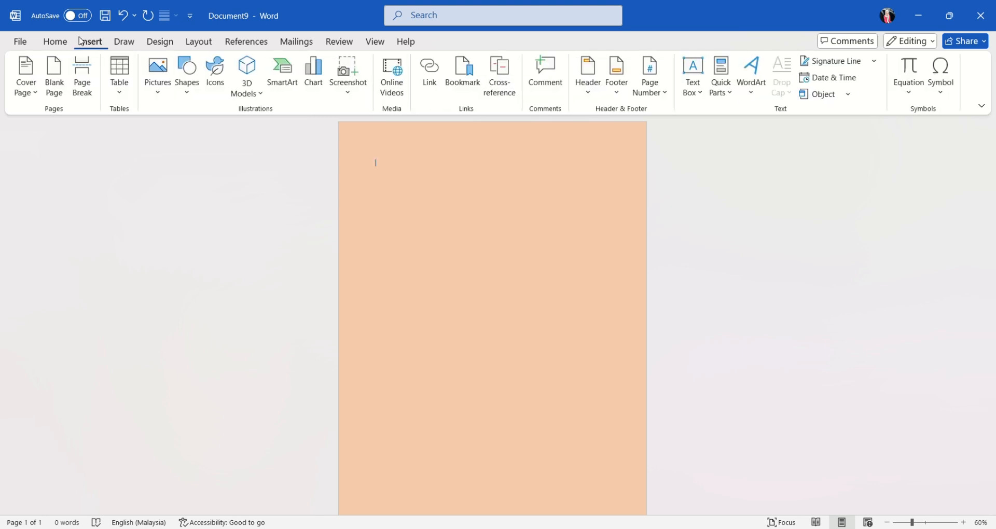
left_click(194, 89)
left_click(280, 137)
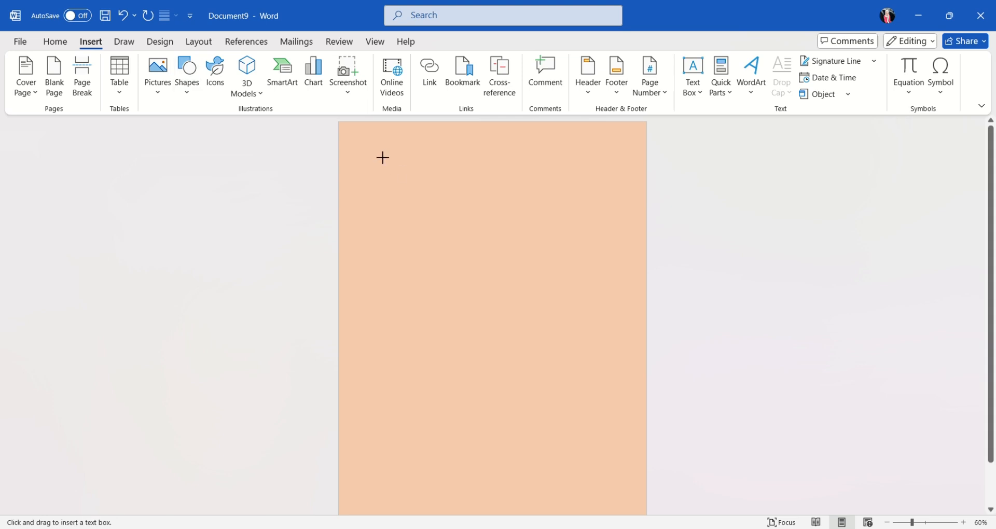
left_click_drag(382, 157, 617, 232)
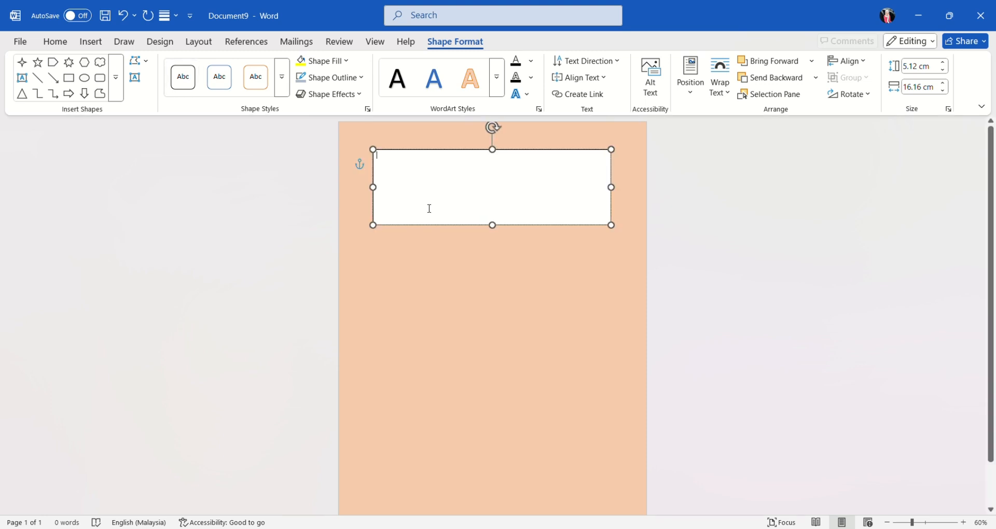
type("PETRO")
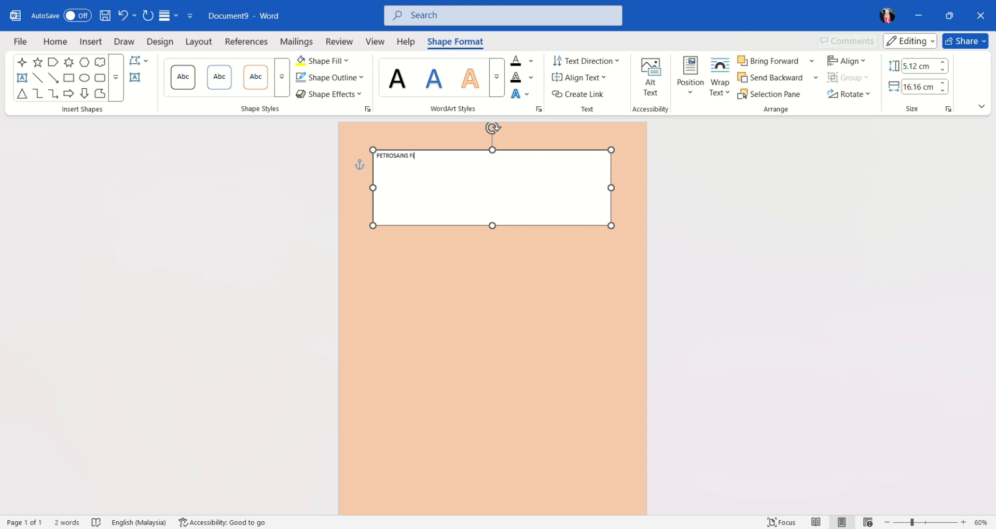
type("SAINS")
key("Return")
Set both title lines in the text box to 36 pt and centre them
left_click_drag(424, 177, 380, 161)
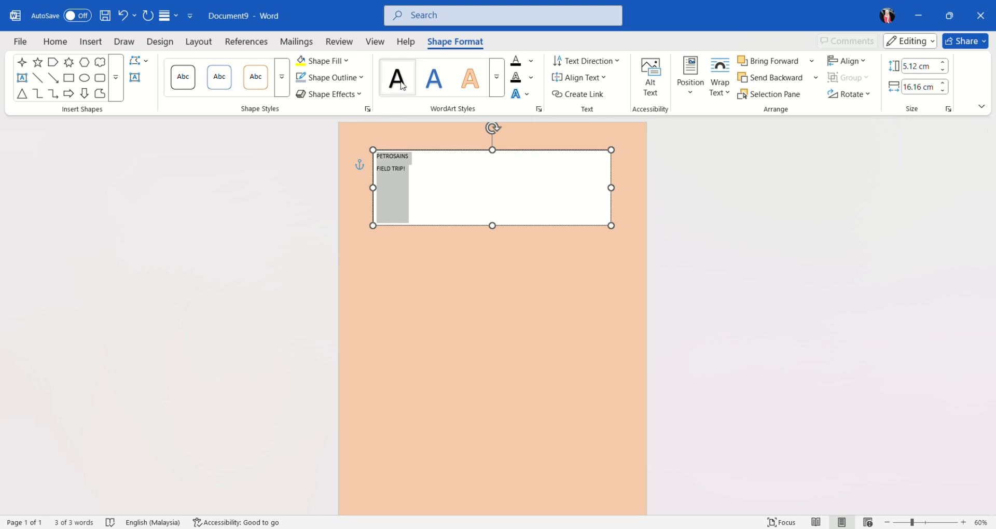
left_click(64, 47)
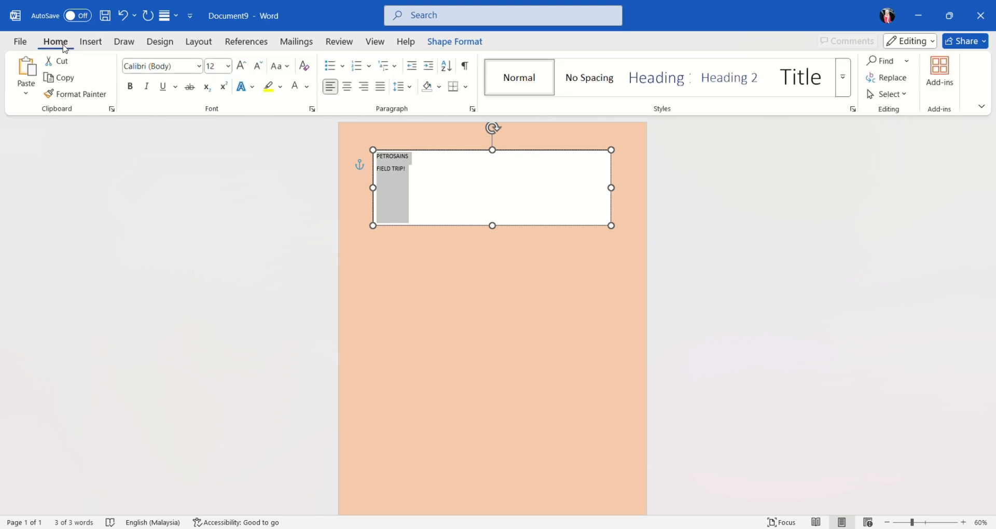
left_click(199, 72)
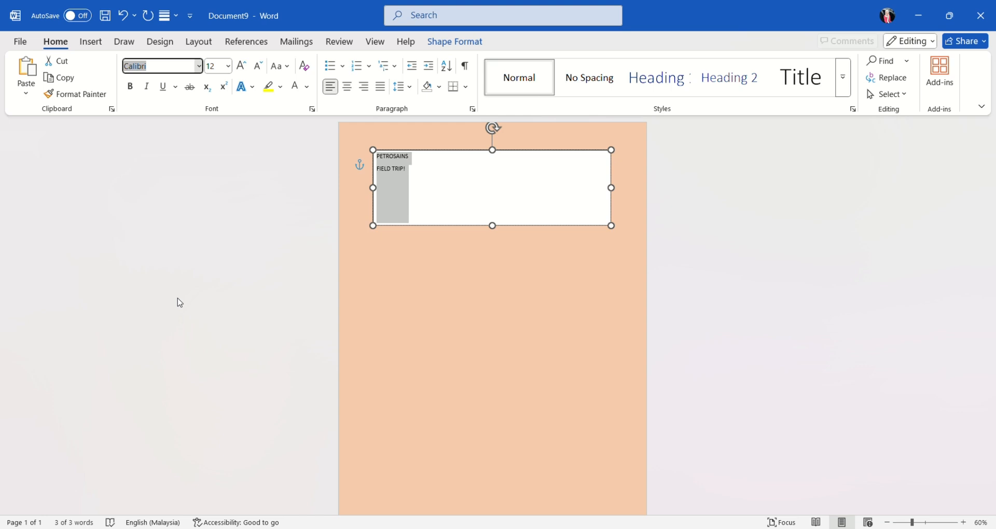
left_click(242, 65)
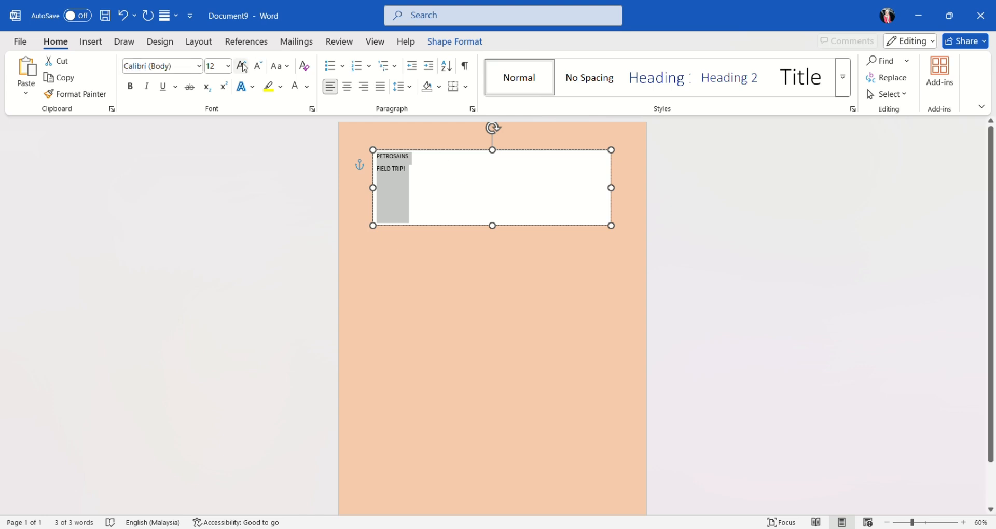
left_click(242, 66)
left_click(242, 66)
left_click(242, 66)
left_click(242, 65)
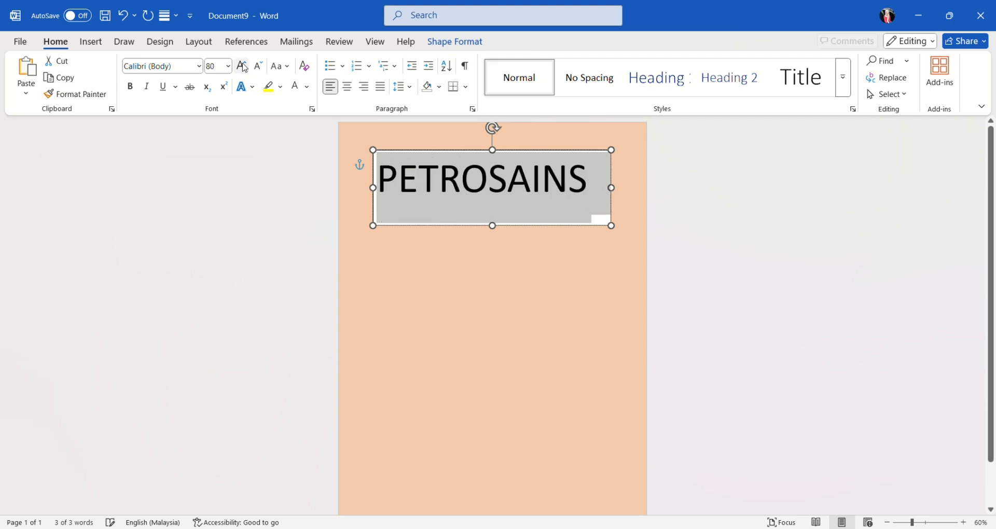
left_click(264, 66)
left_click(265, 66)
left_click(265, 67)
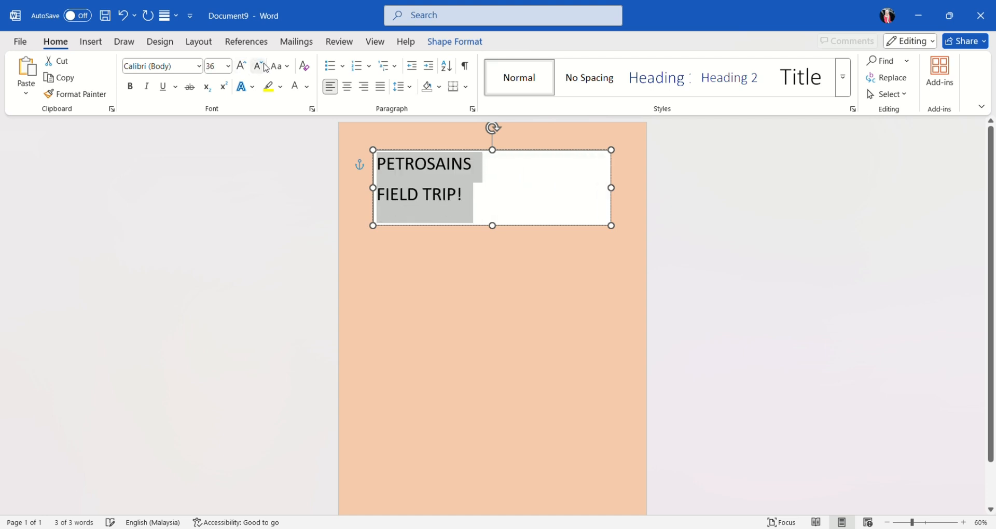
left_click(351, 94)
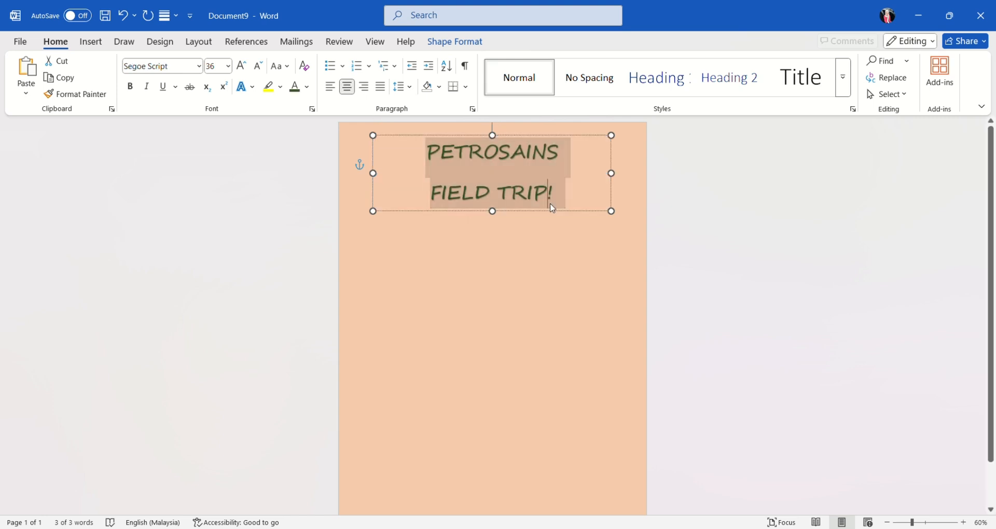
Make both title lines bold and deselect the text box
left_click(553, 208)
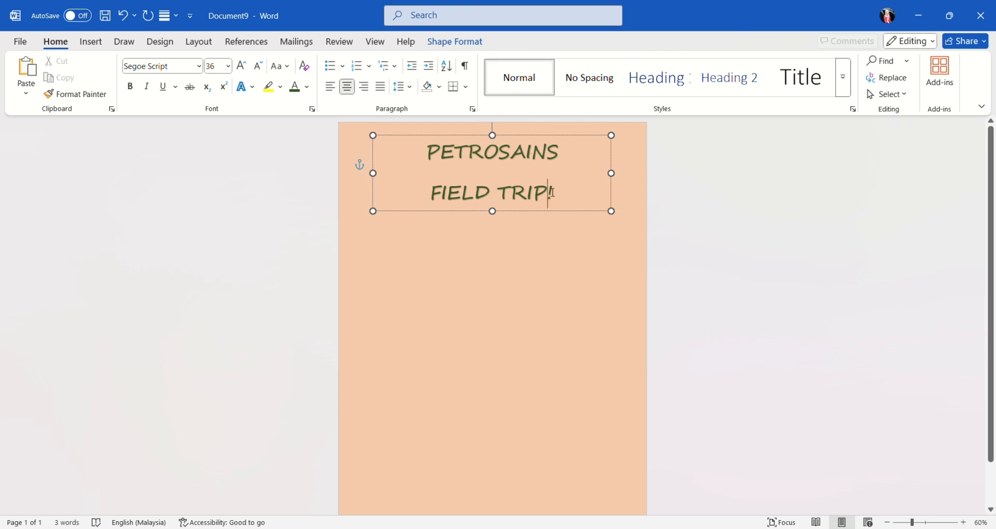
left_click_drag(571, 191, 289, 116)
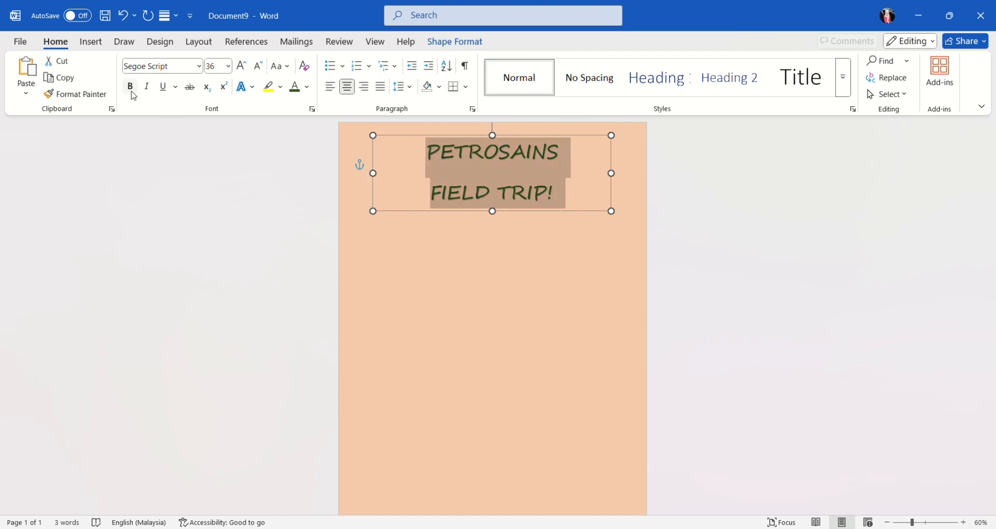
left_click(132, 92)
left_click(469, 249)
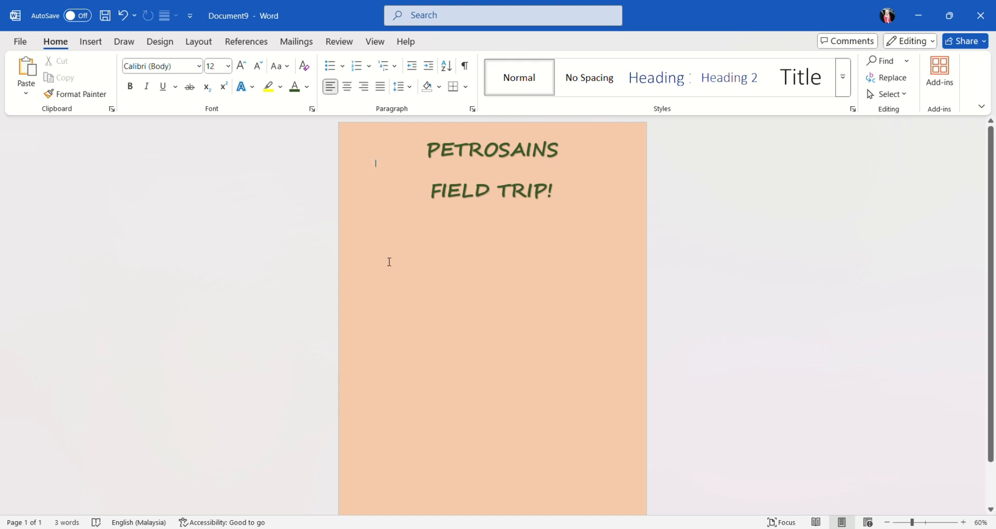
Draw a square about 5.43 cm wide below the title near the page's left margin and nudge it slightly upward
left_click(90, 43)
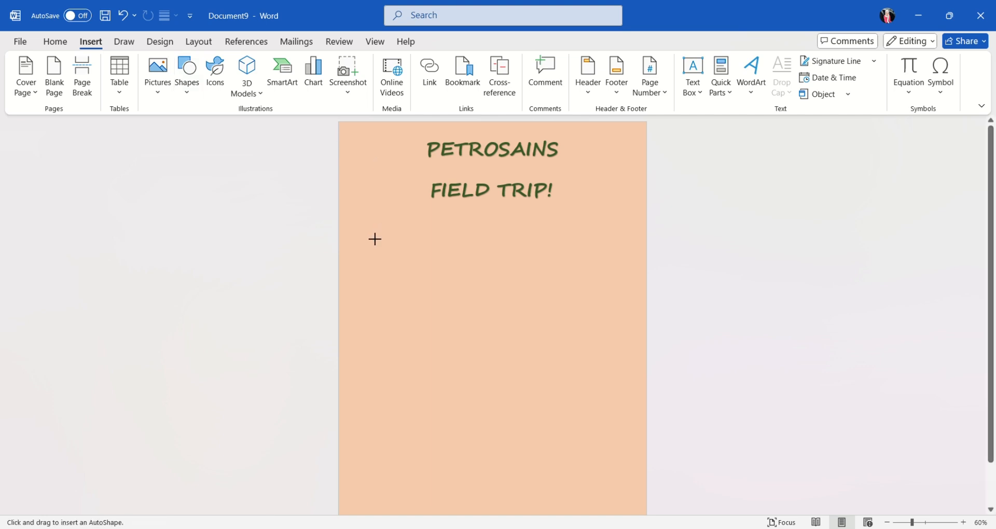
mouse_move(373, 236)
left_mouse_down()
mouse_move(418, 269)
mouse_move(454, 317)
left_mouse_up()
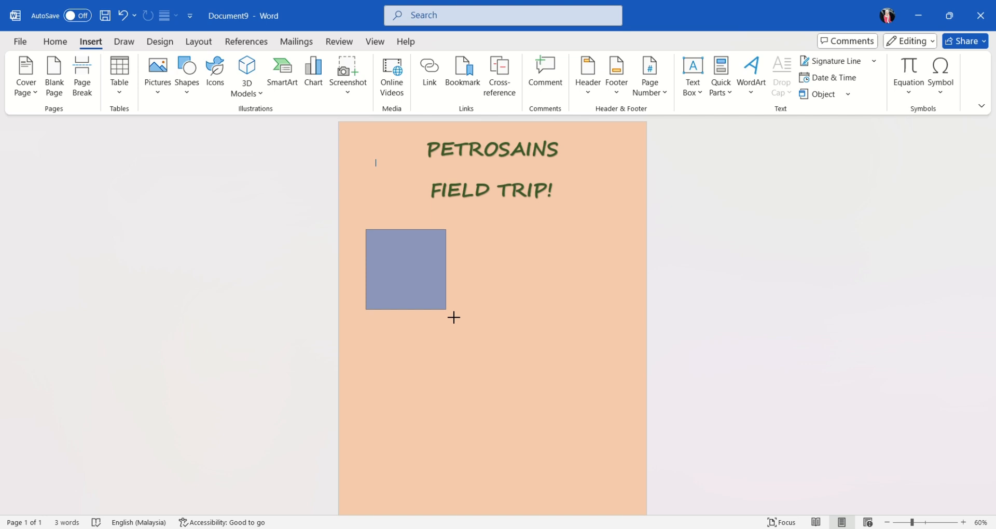
left_click_drag(453, 317, 453, 318)
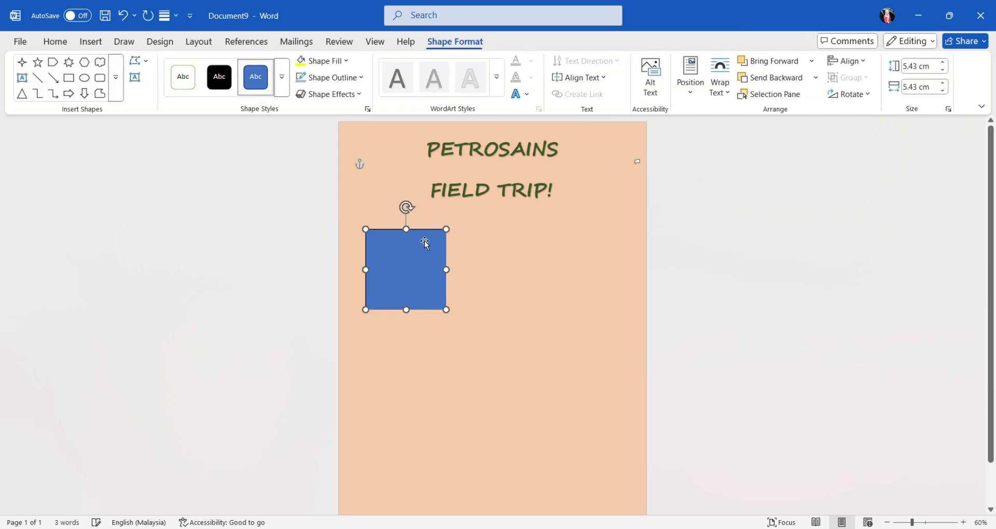
key("Up")
key("Up")
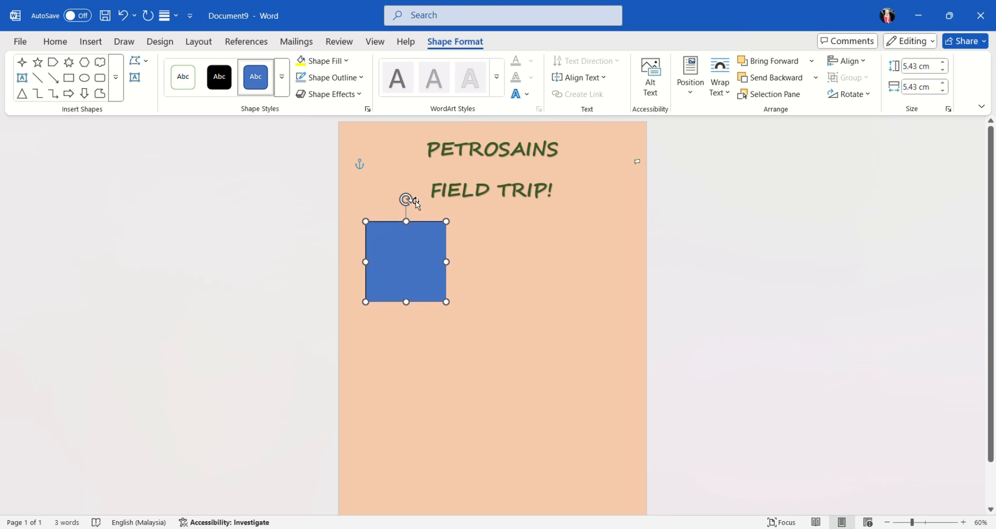
Rotate the square slightly counterclockwise and fill it with very light gray
left_click_drag(406, 200, 400, 202)
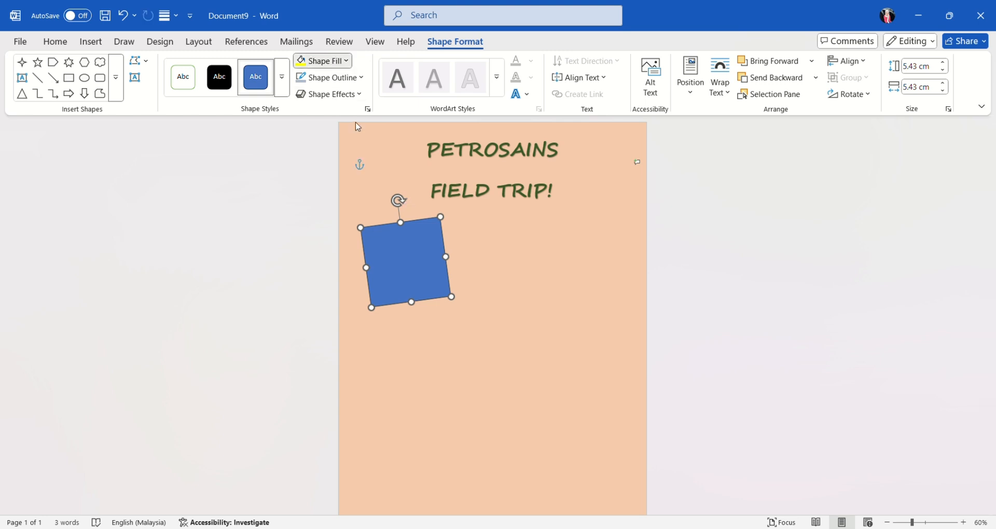
left_click(310, 147)
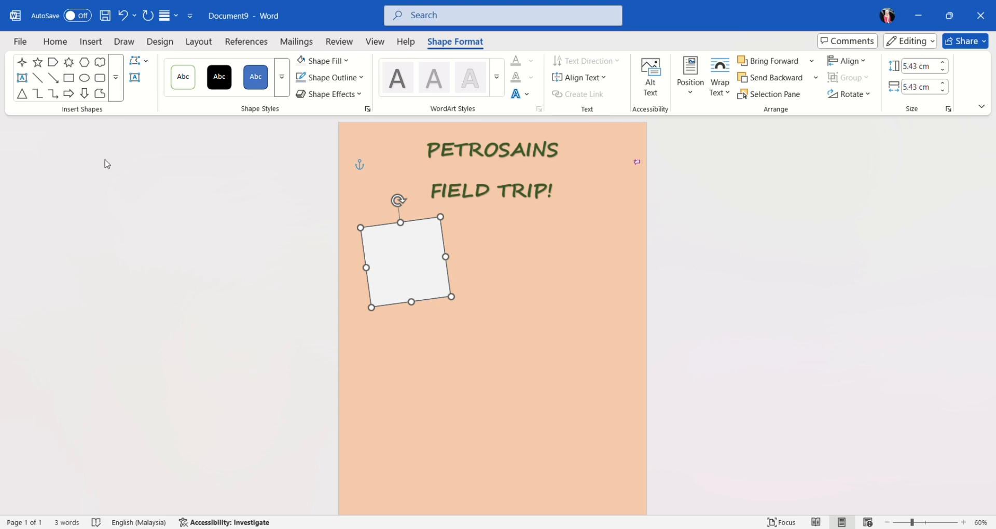
Draw a rectangle about 4.97 cm by 3.49 cm over the tilted light gray square and rotate it to the same tilt
left_click(26, 179)
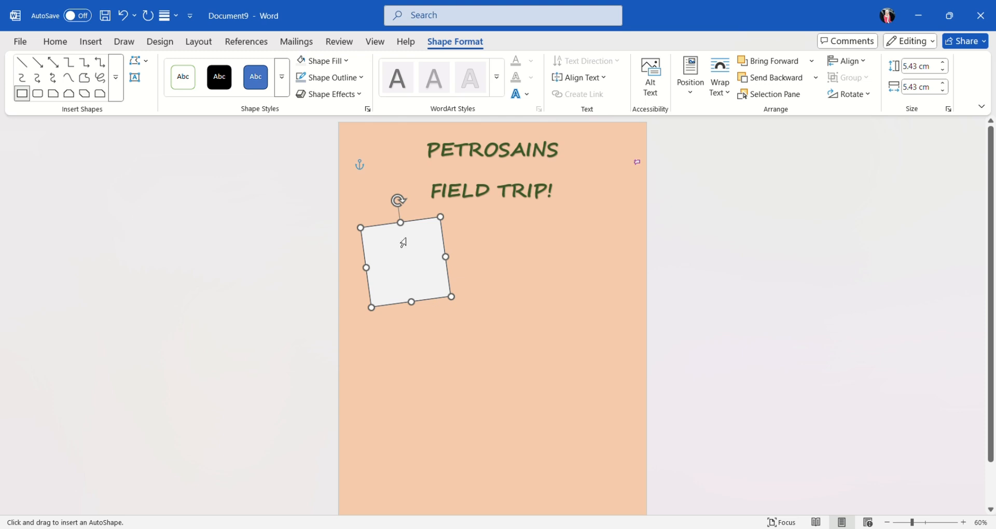
left_click_drag(366, 233, 448, 296)
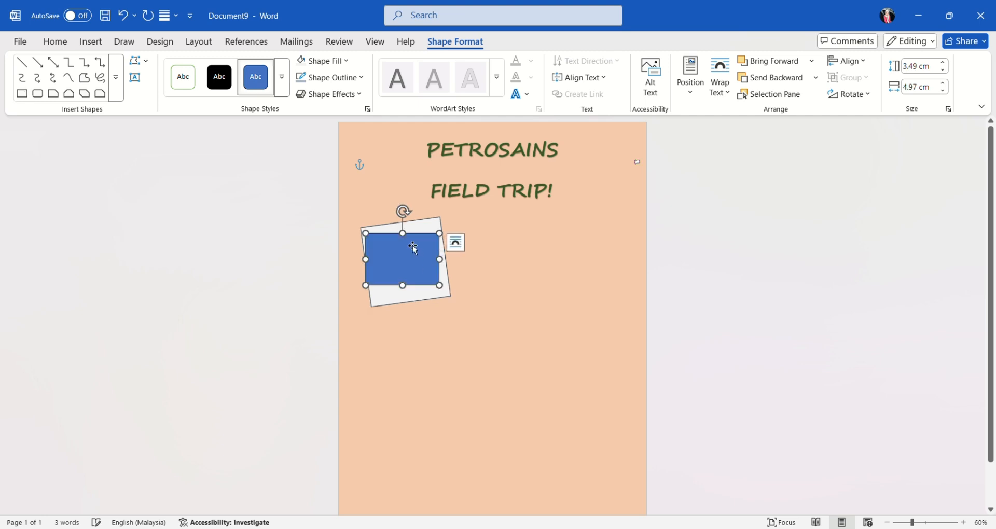
mouse_move(403, 212)
left_mouse_down()
mouse_move(390, 213)
mouse_move(402, 216)
left_mouse_up()
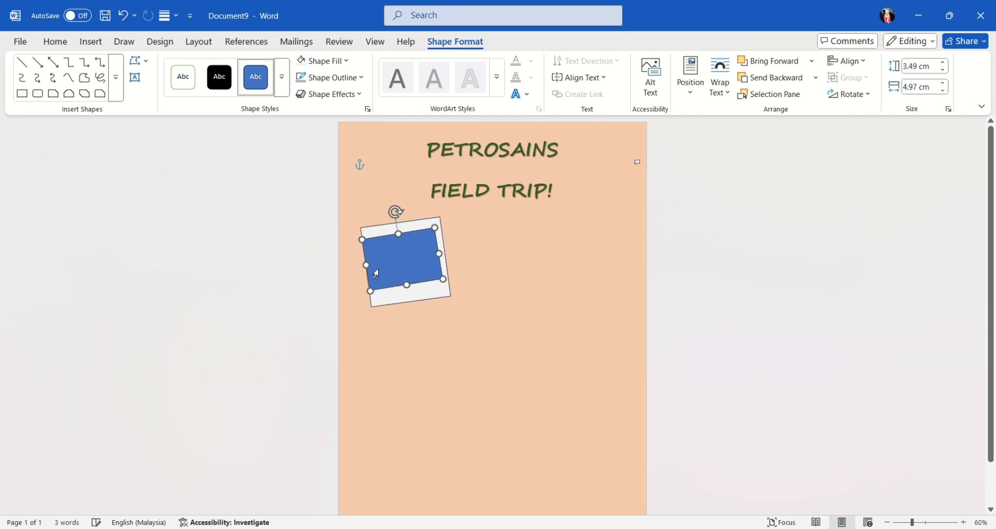
Narrow the blue rectangle to about 4.54 cm, refine its tilt and position it evenly inside the upper part of the light gray frame
left_click_drag(368, 267, 402, 268)
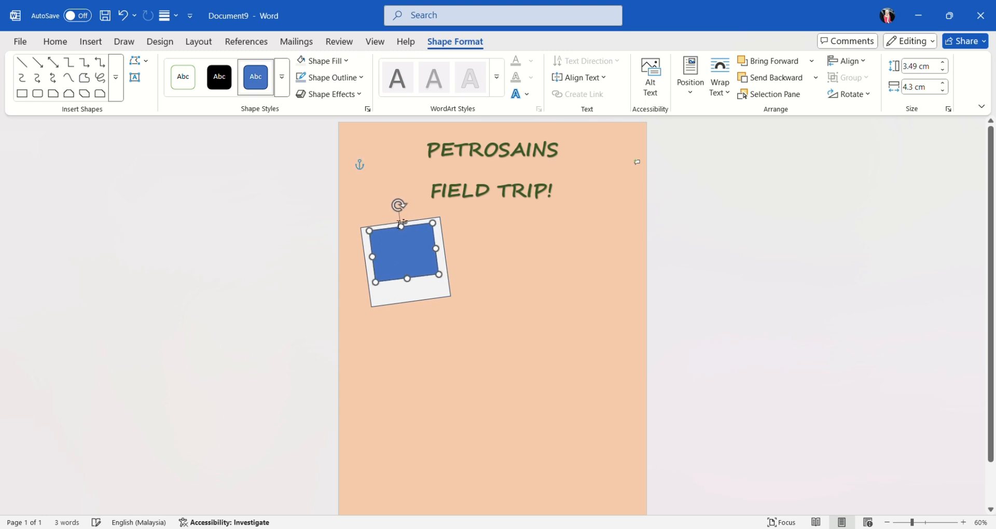
left_click_drag(400, 208, 400, 206)
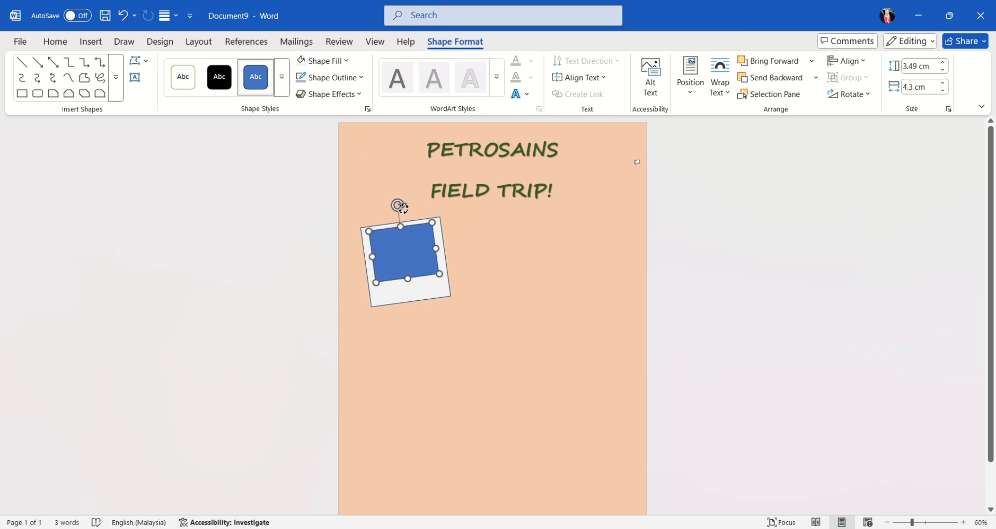
left_click_drag(448, 255, 446, 254)
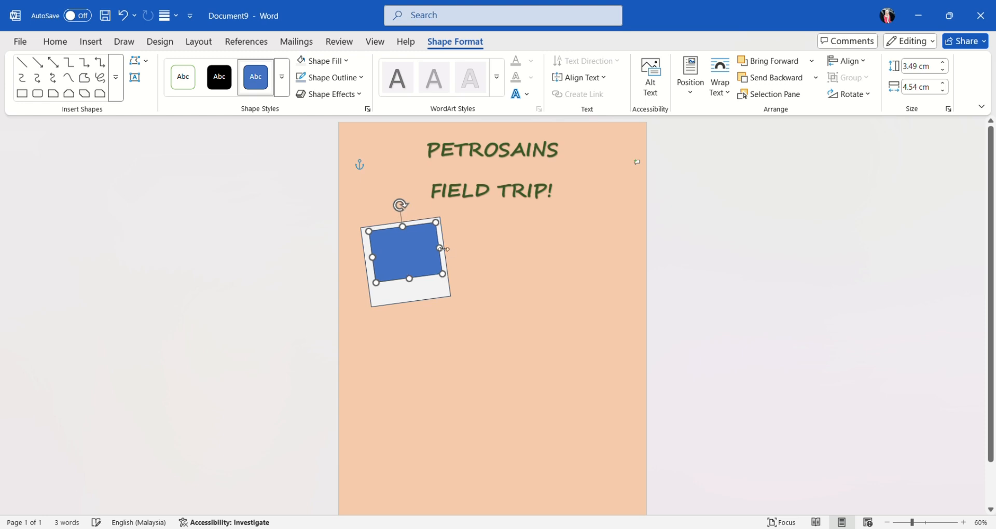
key("Left")
key("Left")
key("Left")
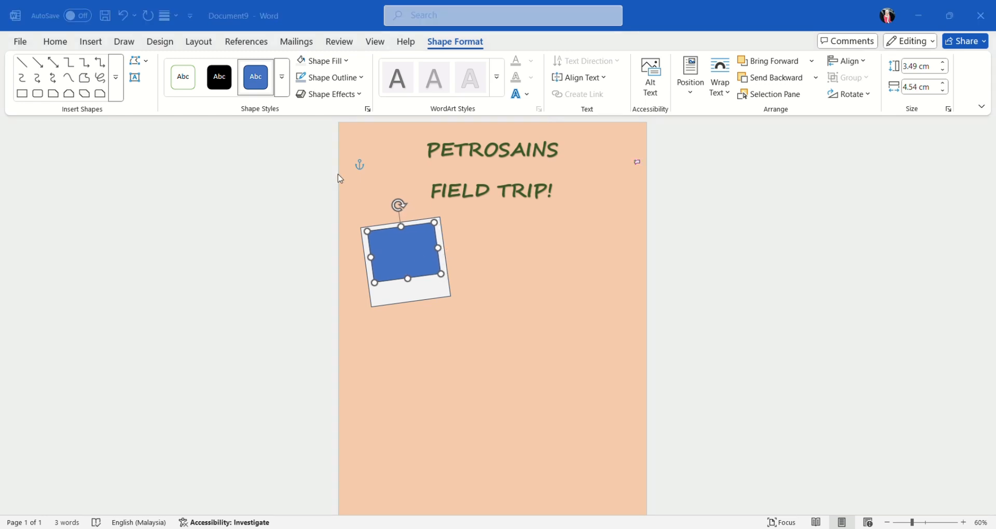
Fill the inner rectangle with the dinosaur exhibit photo, and heighten both the frame, to about 5.85 cm, and the photo
double_click(308, 198)
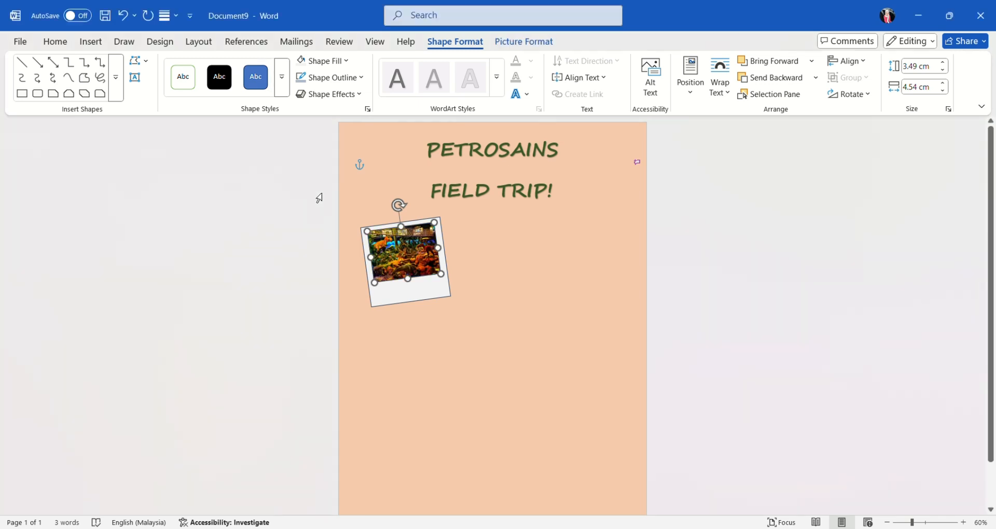
left_click(436, 294)
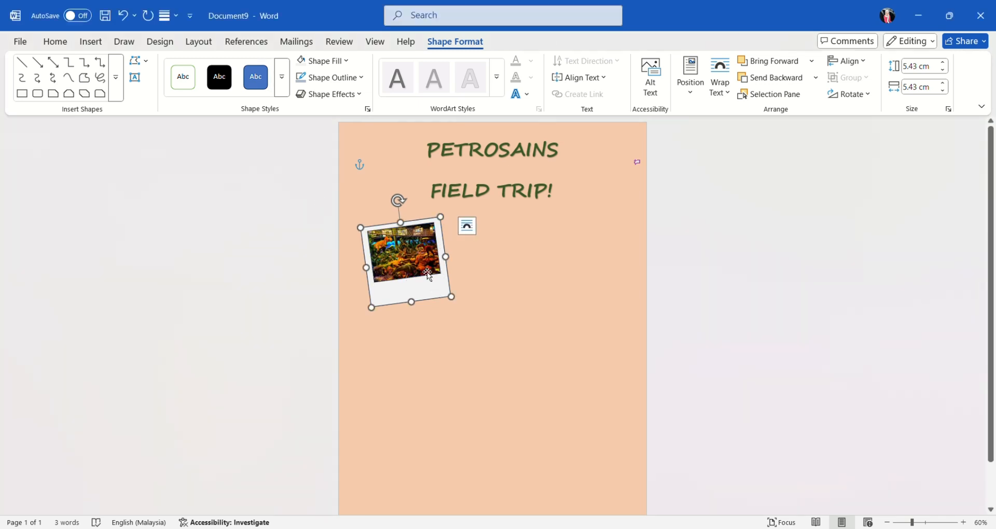
left_click_drag(408, 223, 407, 217)
left_click(410, 264)
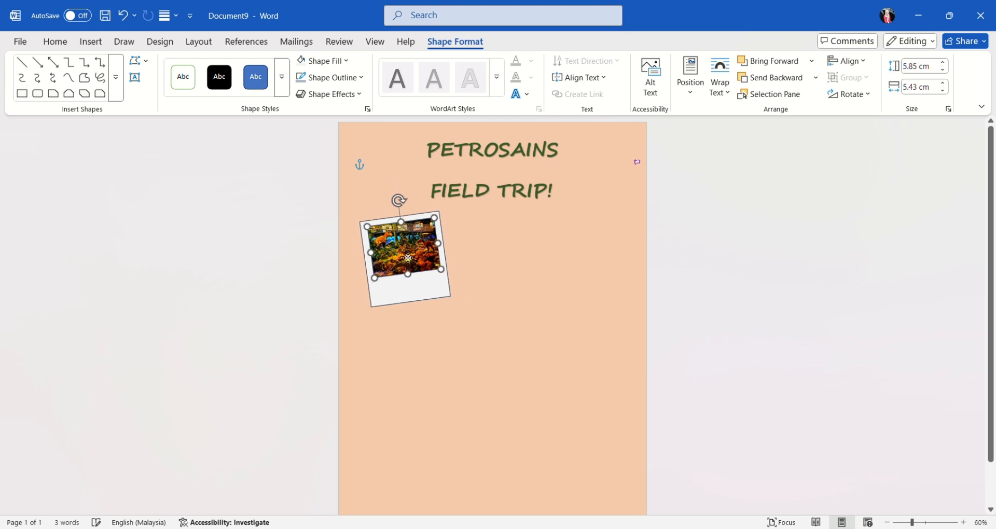
left_click_drag(375, 277, 380, 293)
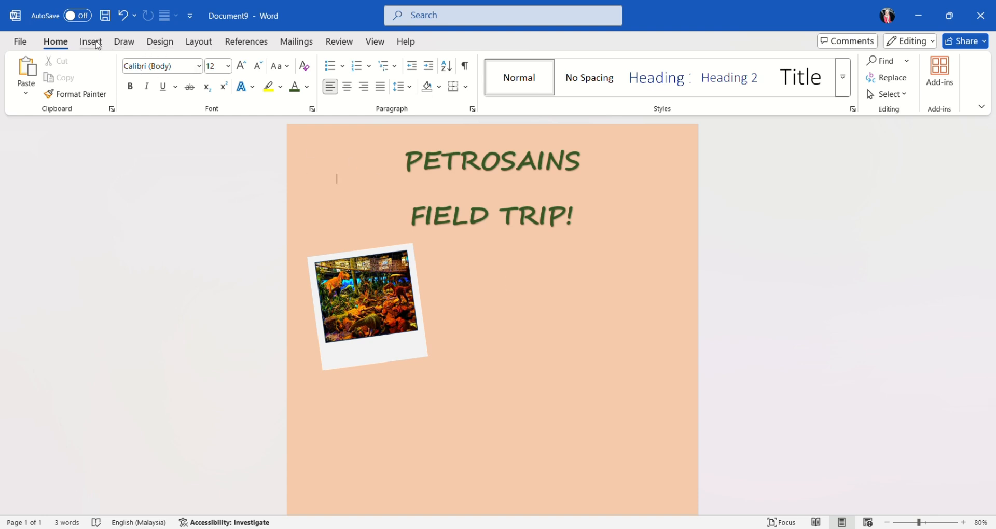
Draw a rectangle about 2.12 cm by 0.66 cm over the photo frame's upper edge and fill it with the brown tape picture
left_click(91, 42)
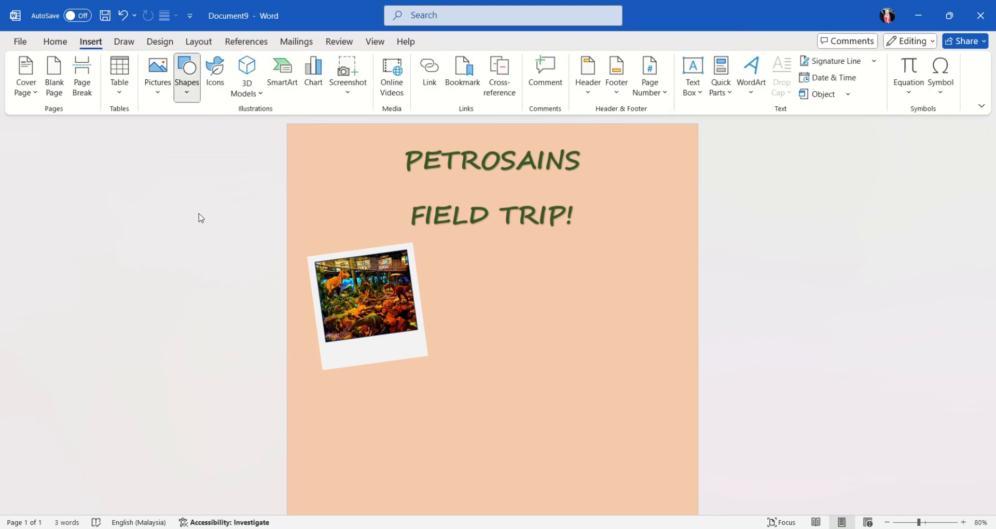
left_click(185, 231)
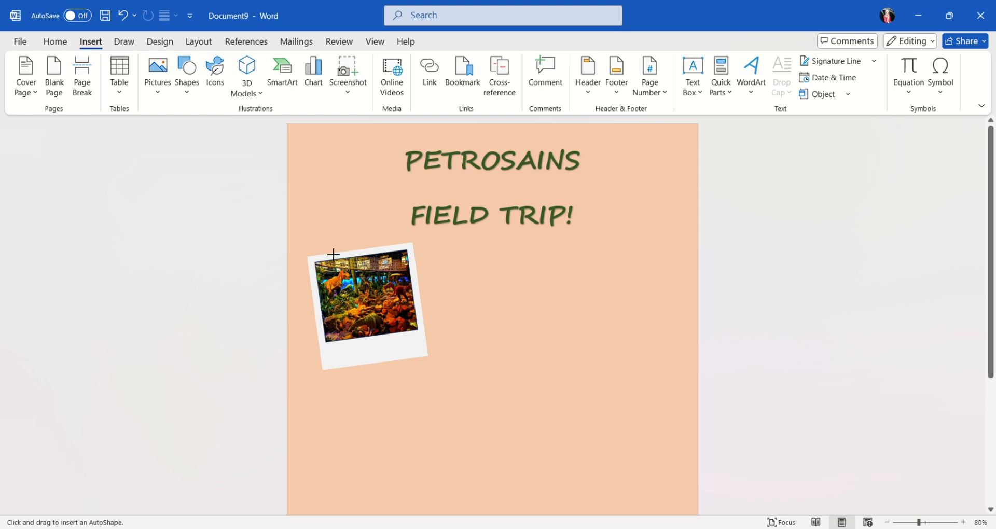
left_click_drag(333, 253, 375, 259)
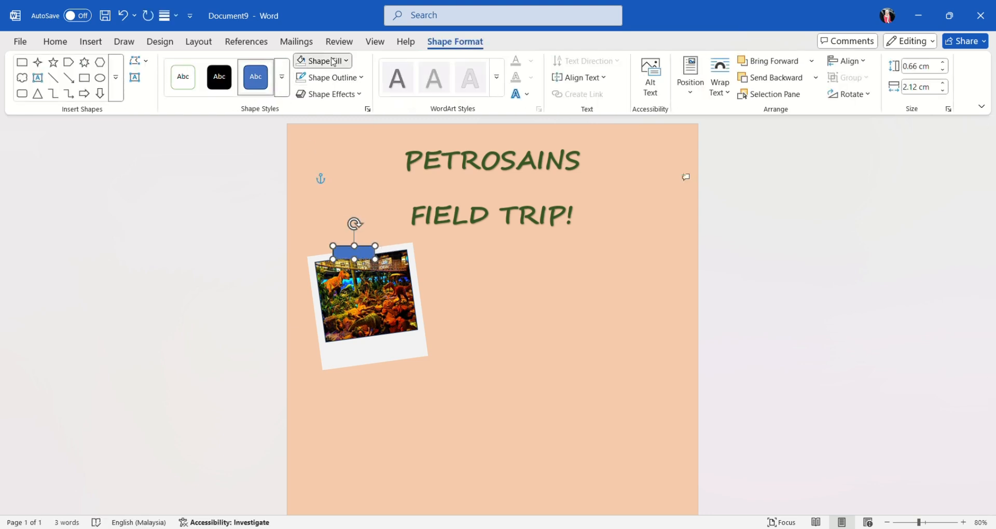
left_click(344, 389)
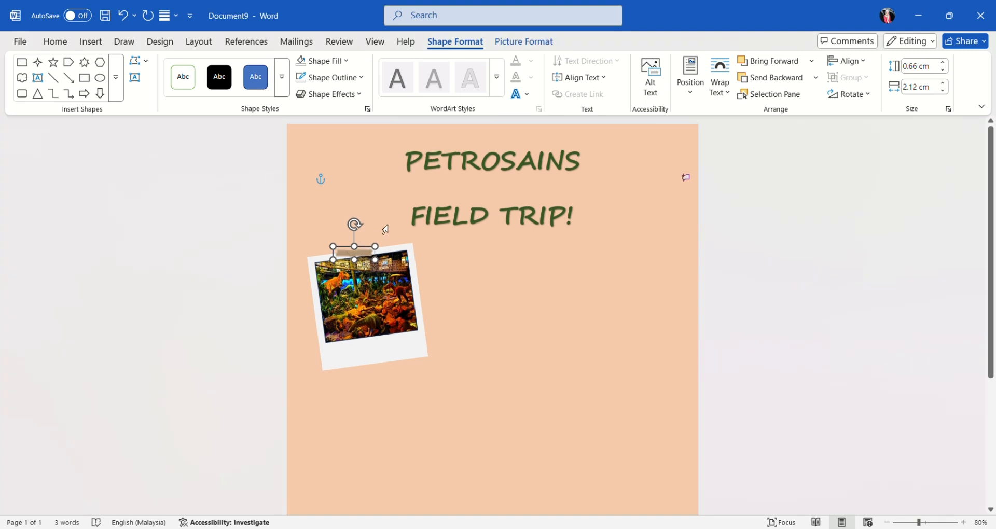
Tilt the tape shape to match the photo frame and enlarge it to about 2.53 cm by 1.23 cm
left_click_drag(355, 225, 371, 236)
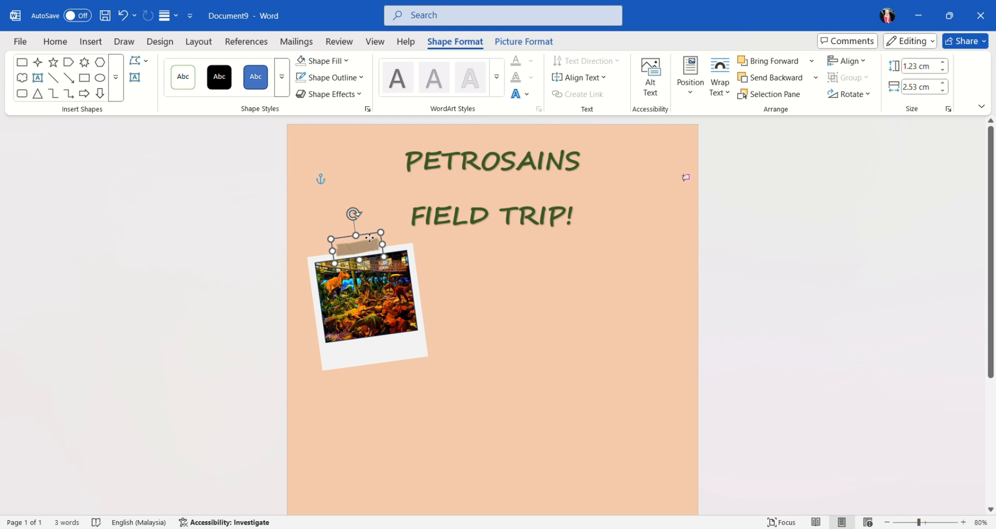
left_click(371, 308)
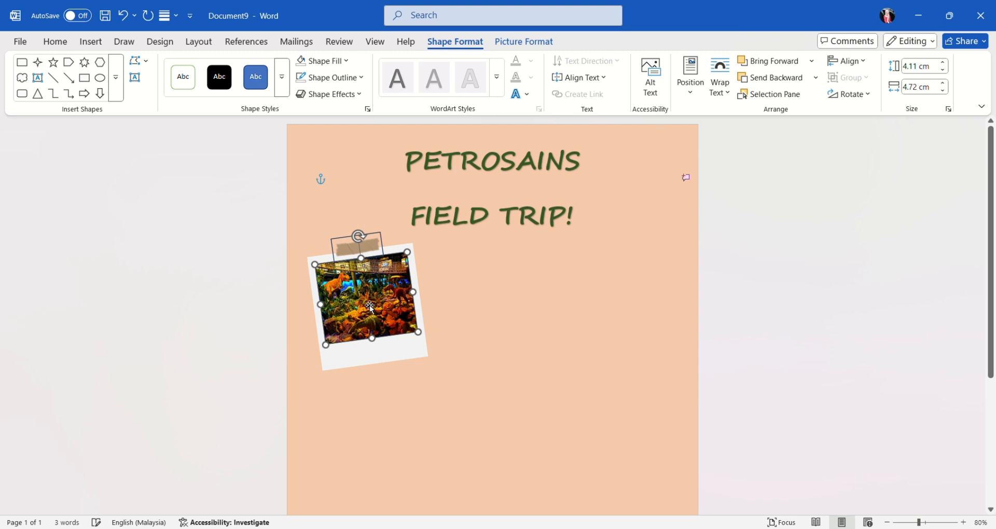
left_click(473, 289)
Nudge the tape slightly down so that it overlaps the upper edge of the photo frame
left_click(365, 241)
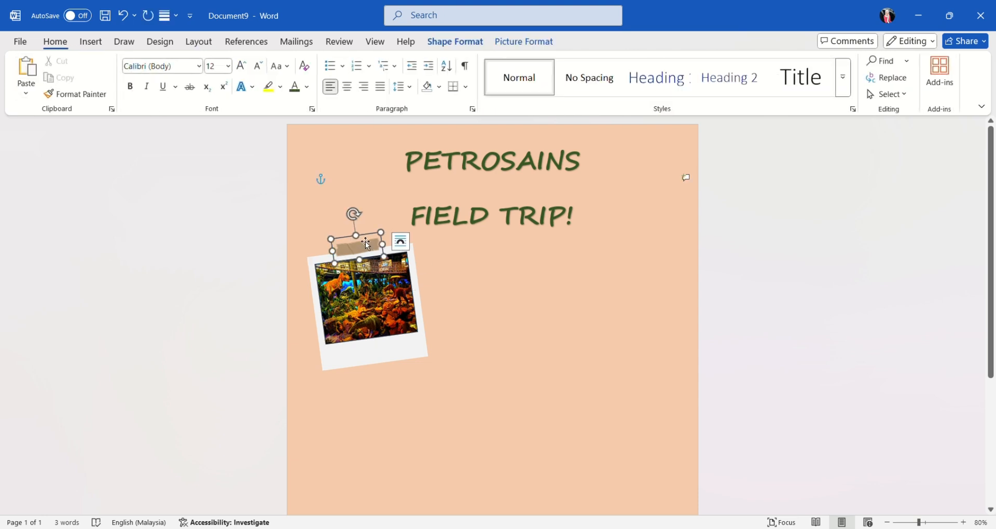
key("Down")
key("Down")
key("Down")
key("Down")
key("Down")
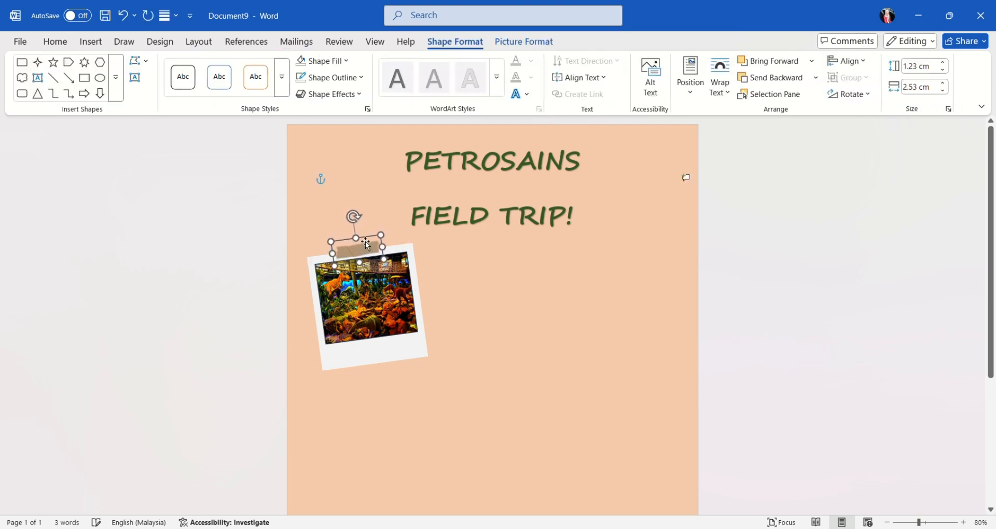
key("Up")
key("Up")
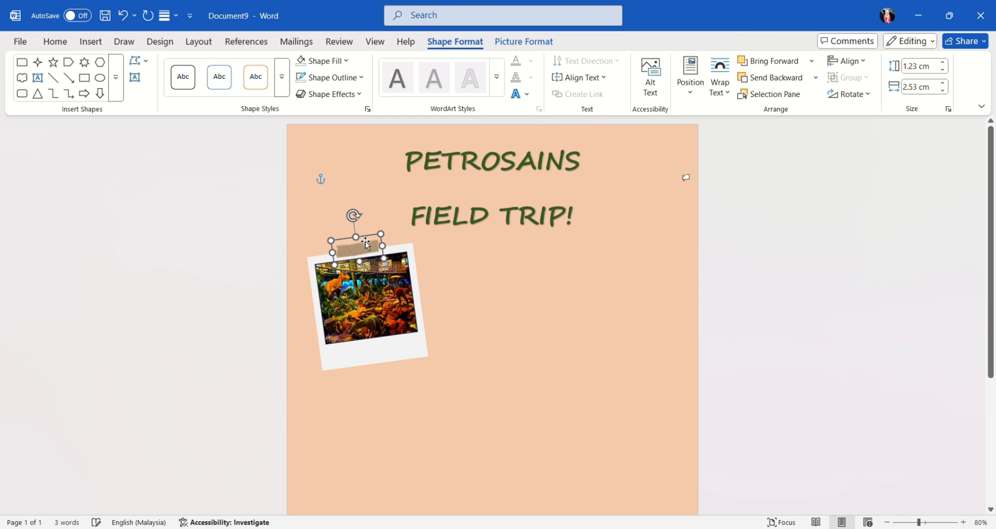
left_click(354, 344)
left_click(354, 345)
key("Escape")
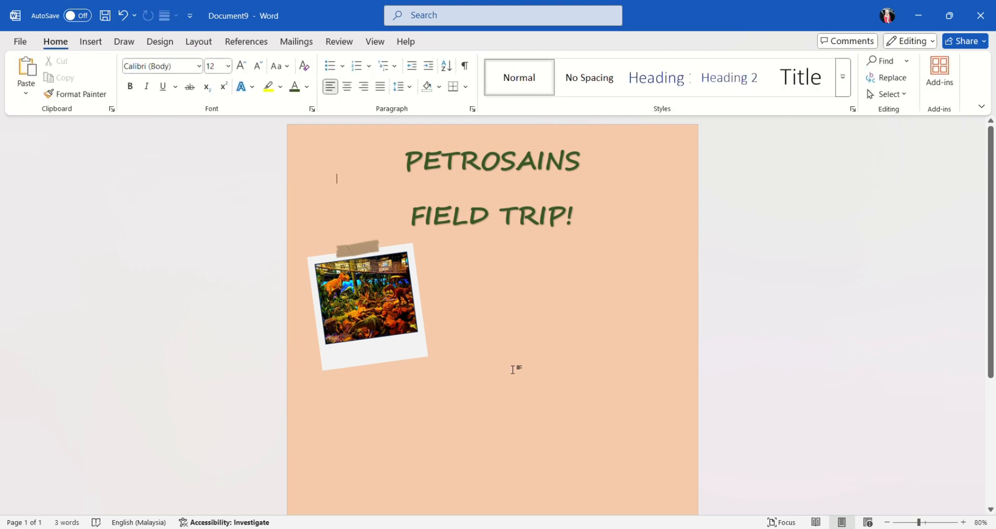
Draw a rounded rectangle about 8.55 cm by 5.86 cm beside the photo frame, style it white with a black outline, and open it for text
left_click(100, 41)
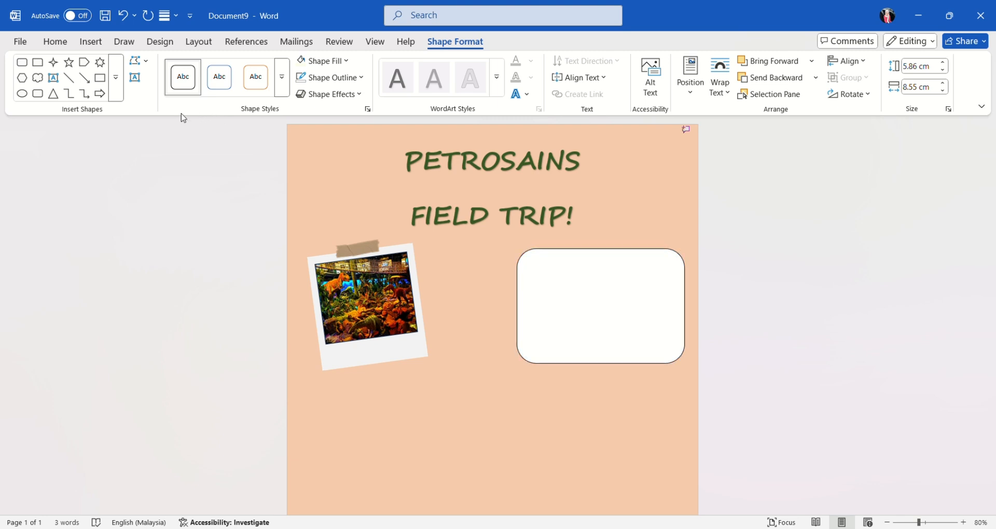
left_click(616, 306)
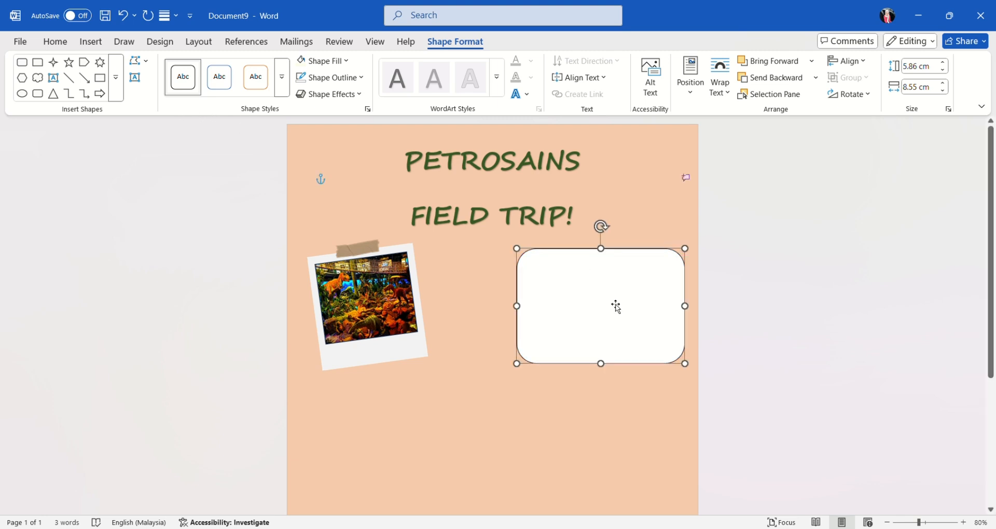
type("M")
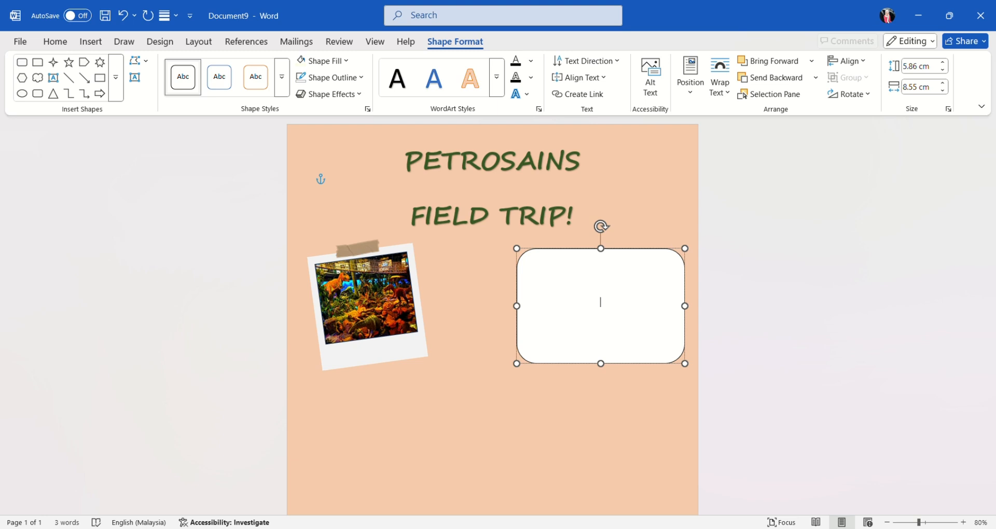
Enter the heading "Highlight:" in the rounded box and start a new line below it
type("HIGHLI")
key("BackSpace")
key("BackSpace")
key("BackSpace")
key("BackSpace")
key("BackSpace")
type("ight")
key("BackSpace")
type("light")
type(":")
key("Return")
Add a bulleted list under the heading with "Interactive & Dinasour exhibits", "Robotics & VR displays" and "Dark Tunnel ride"
left_click(55, 41)
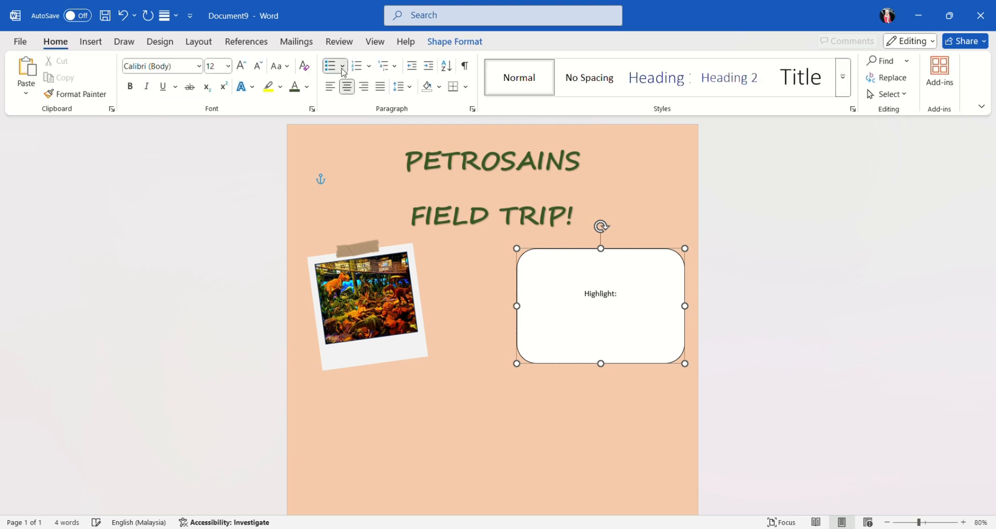
left_click(342, 69)
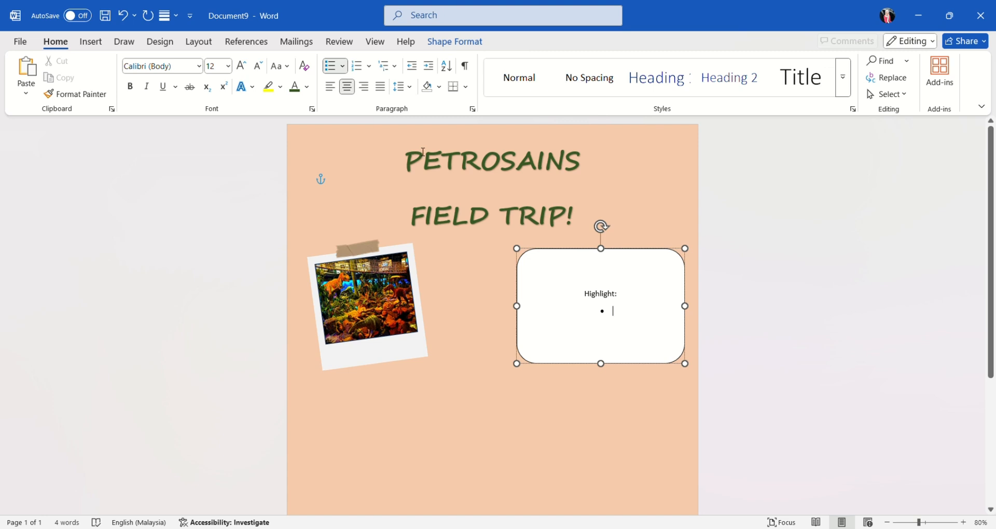
type("Interact")
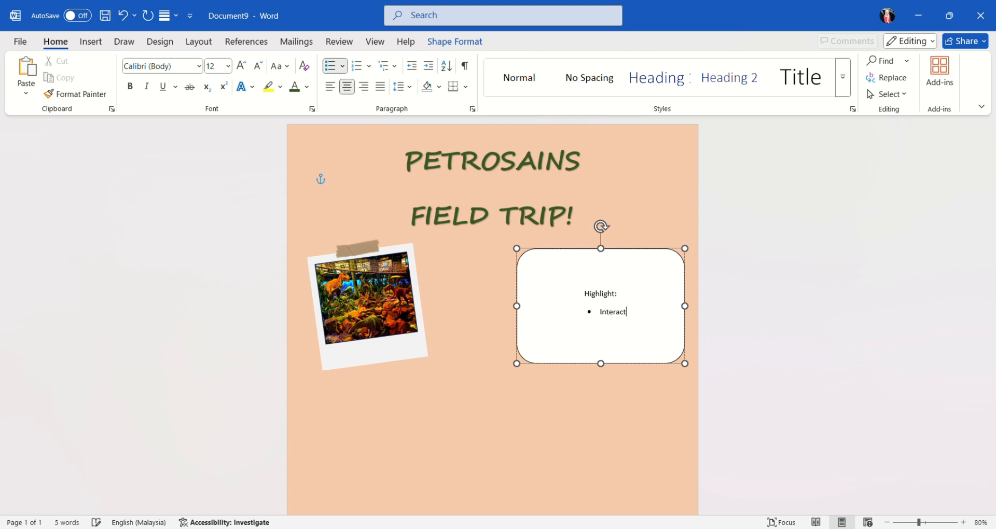
type("ive exhibits")
key("Return")
type("Robotics ")
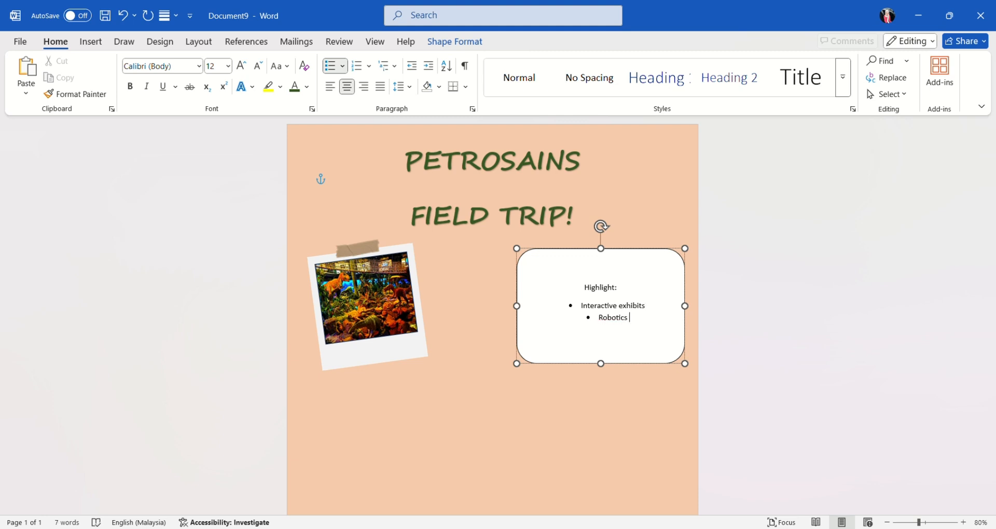
type("& VR dis")
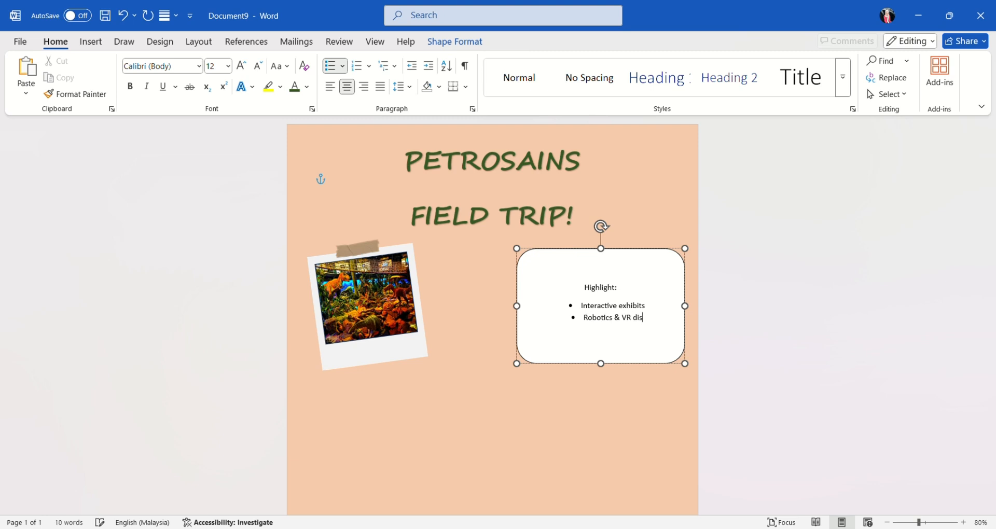
type("plays")
key("Return")
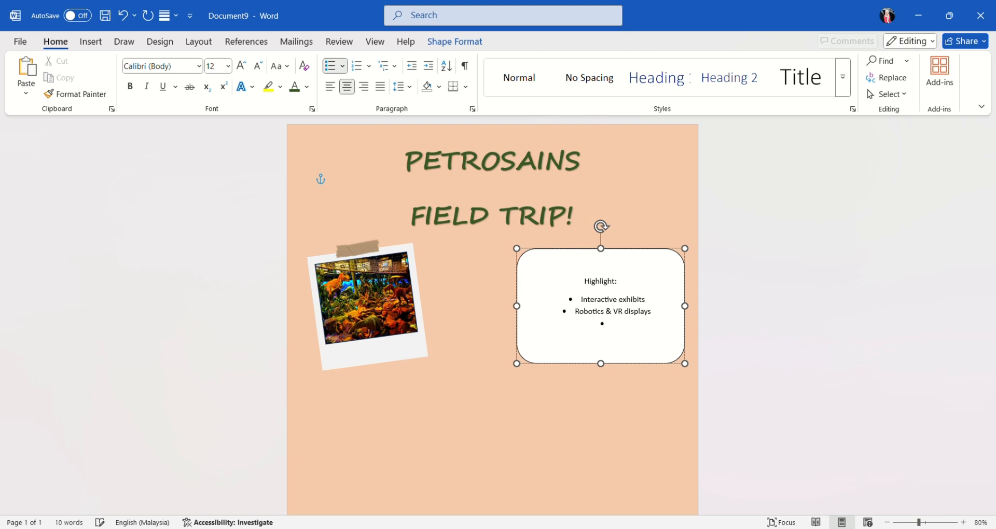
type("Dark Tunnel ride")
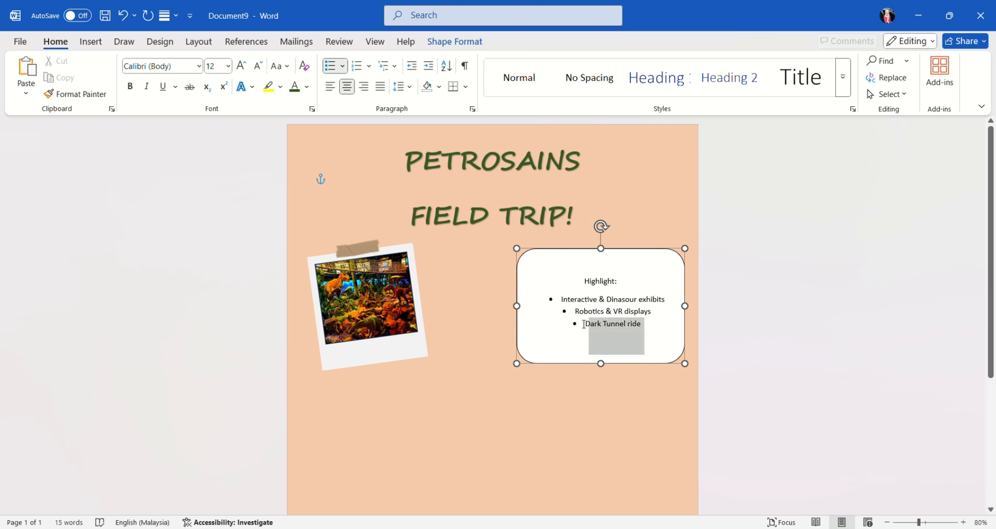
Left-align the three bulleted lines in the rounded box
left_click_drag(584, 324, 553, 300)
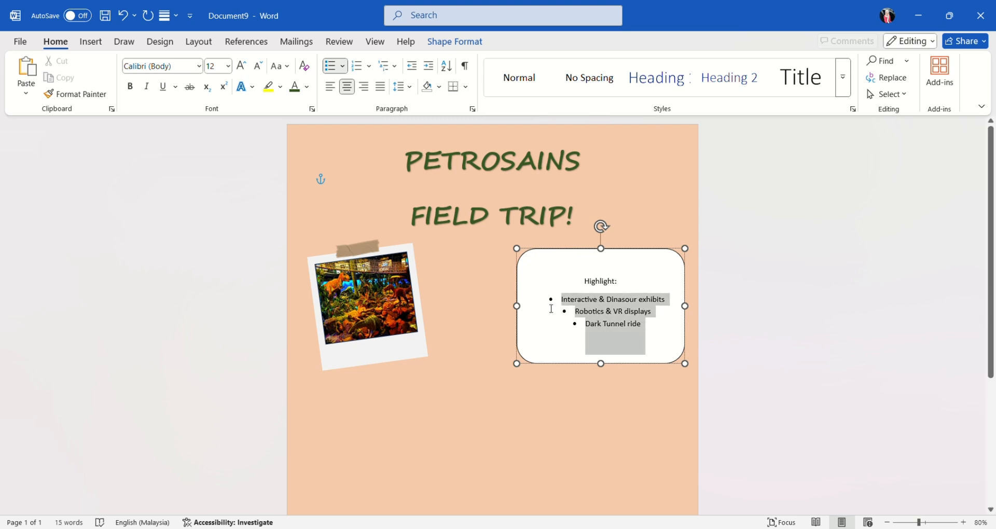
left_click(331, 87)
left_click(640, 324)
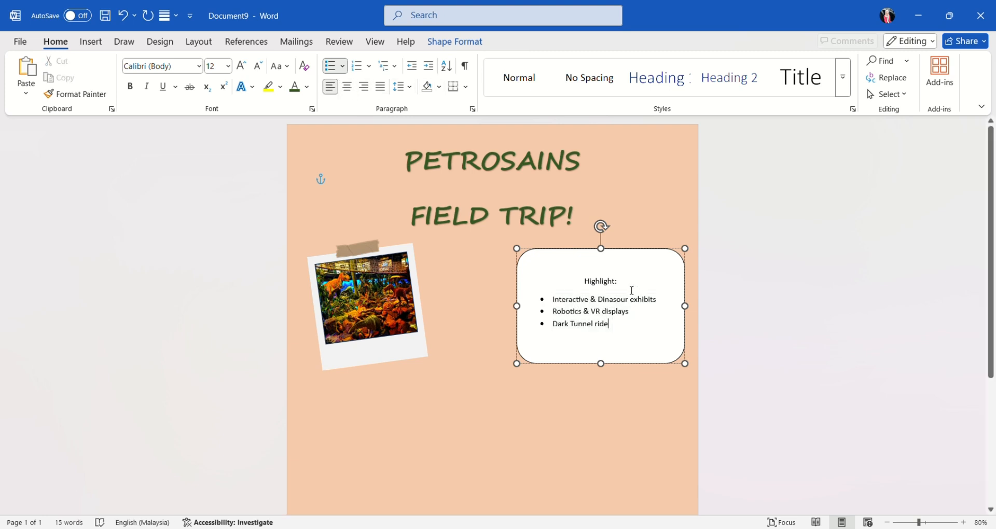